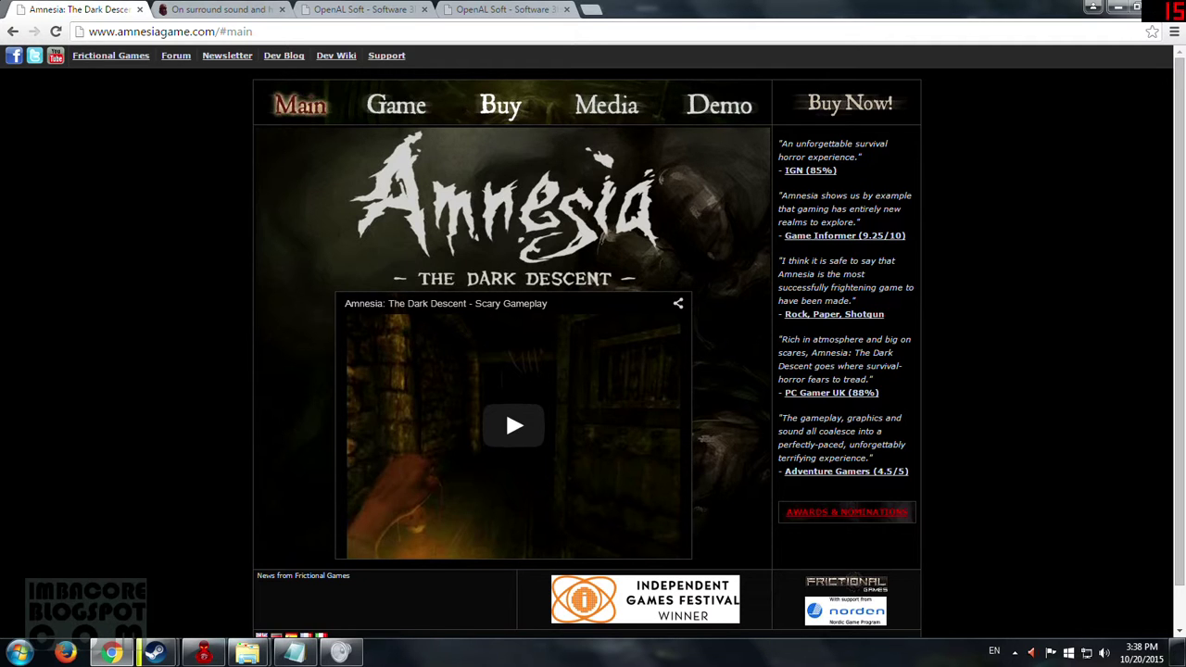
Read the Frictional Games forum thread's first post on surround sound, including the OpenAL Soft link and soft_oal.dll instructions.
{"action": "left_click", "coordinate": [225, 13]}
{"action": "scroll", "coordinate": [131, 319], "scroll_direction": "down", "scroll_amount": 1}
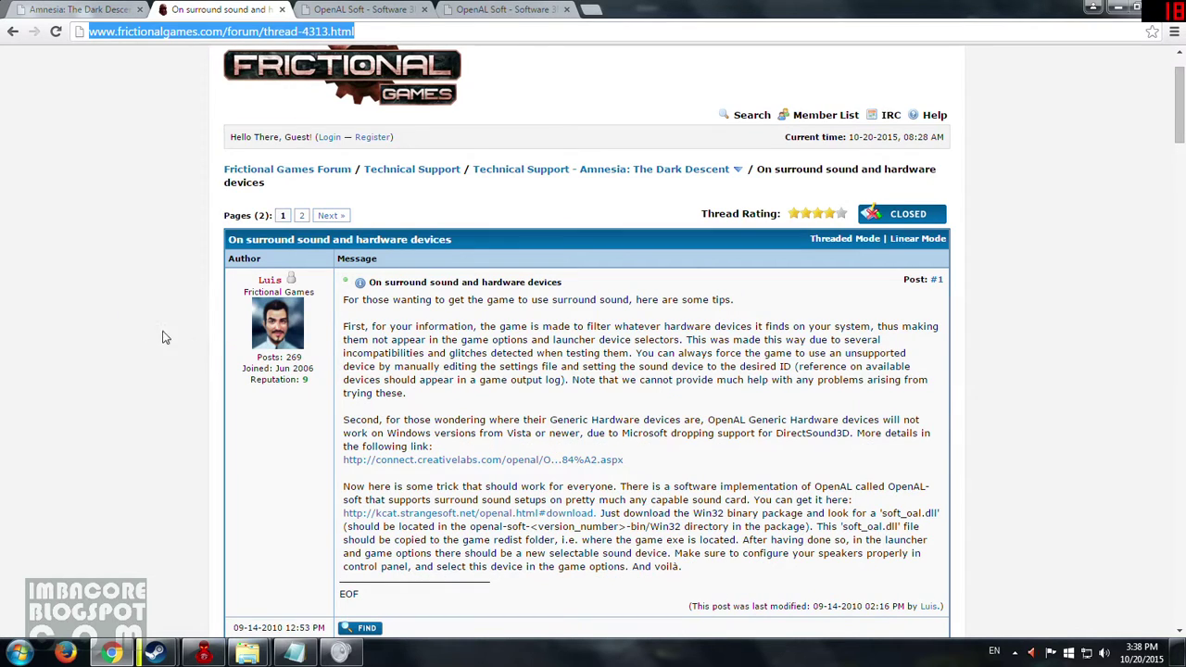
{"action": "left_click_drag", "start_coordinate": [254, 292], "coordinate": [306, 310]}
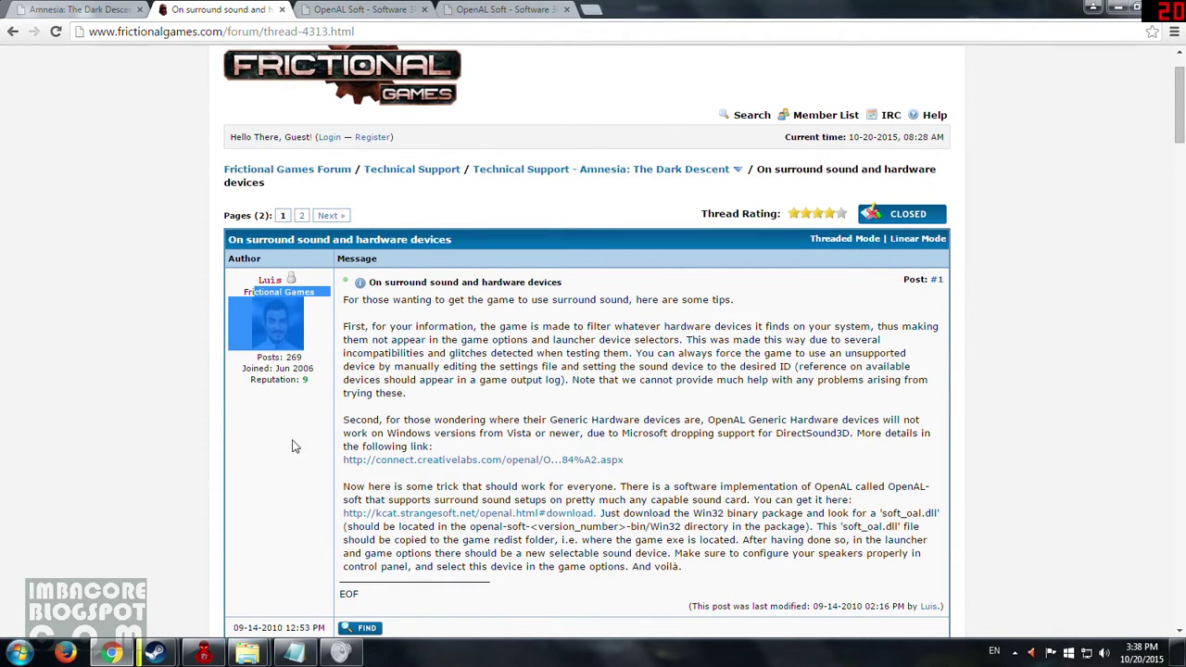
{"action": "scroll", "coordinate": [294, 446], "scroll_direction": "down", "scroll_amount": 3}
{"action": "left_click", "coordinate": [309, 326]}
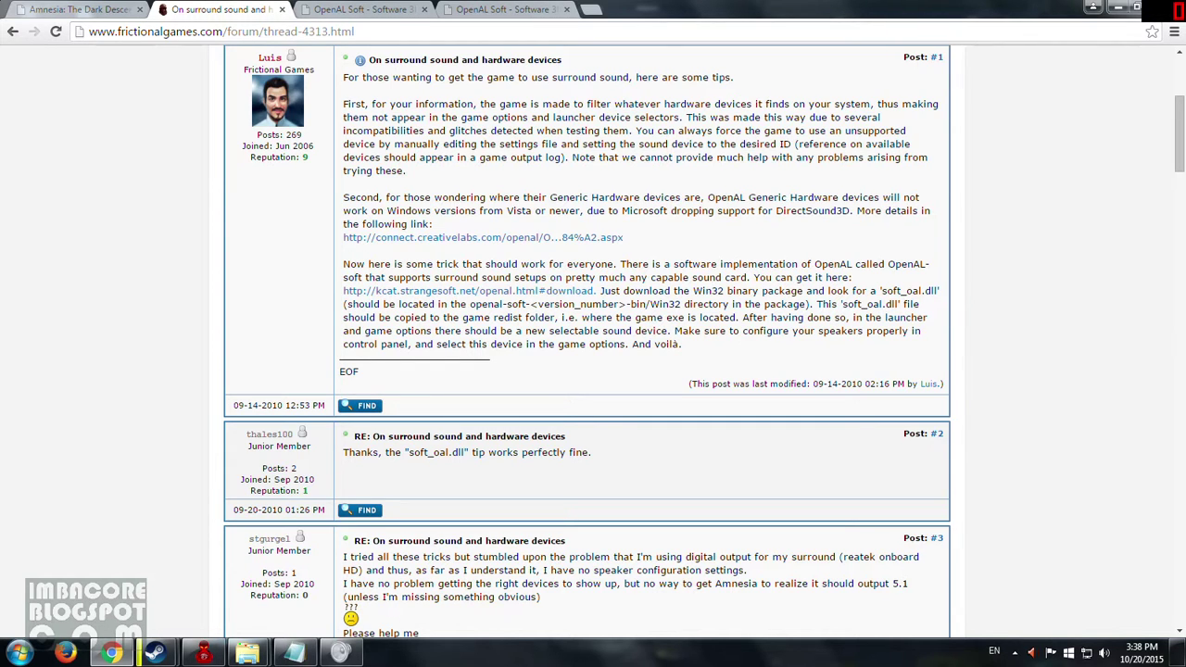
{"action": "left_click_drag", "start_coordinate": [693, 290], "coordinate": [724, 291]}
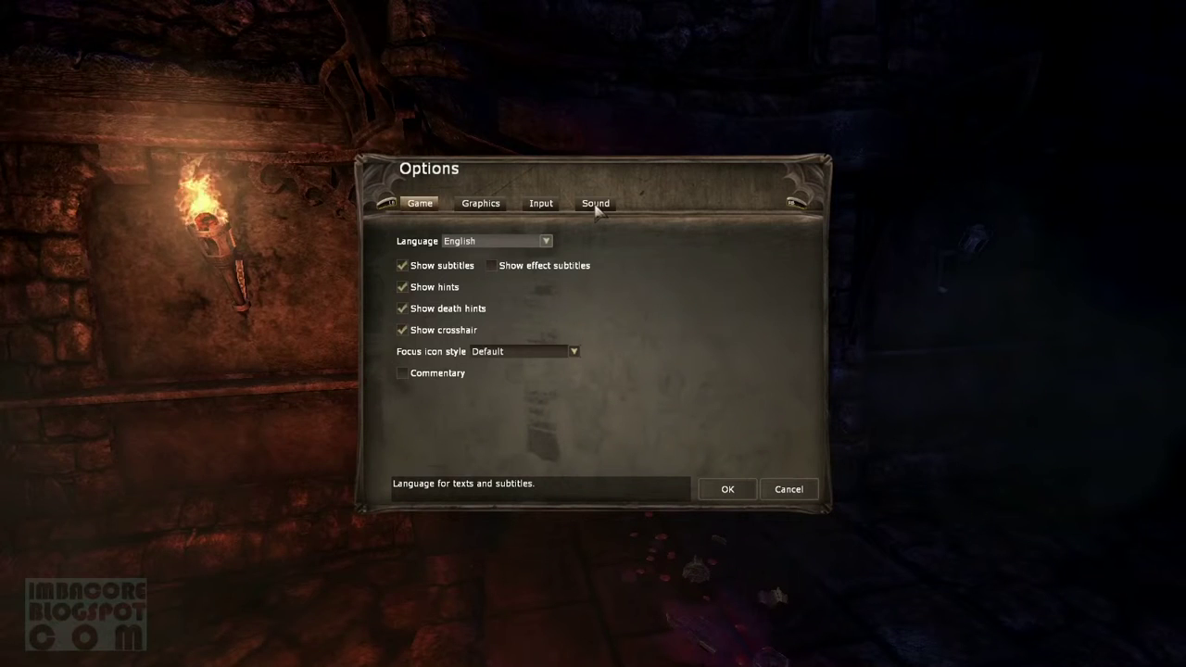
Check which sound devices are offered in the game's sound options.
{"action": "left_click", "coordinate": [596, 205]}
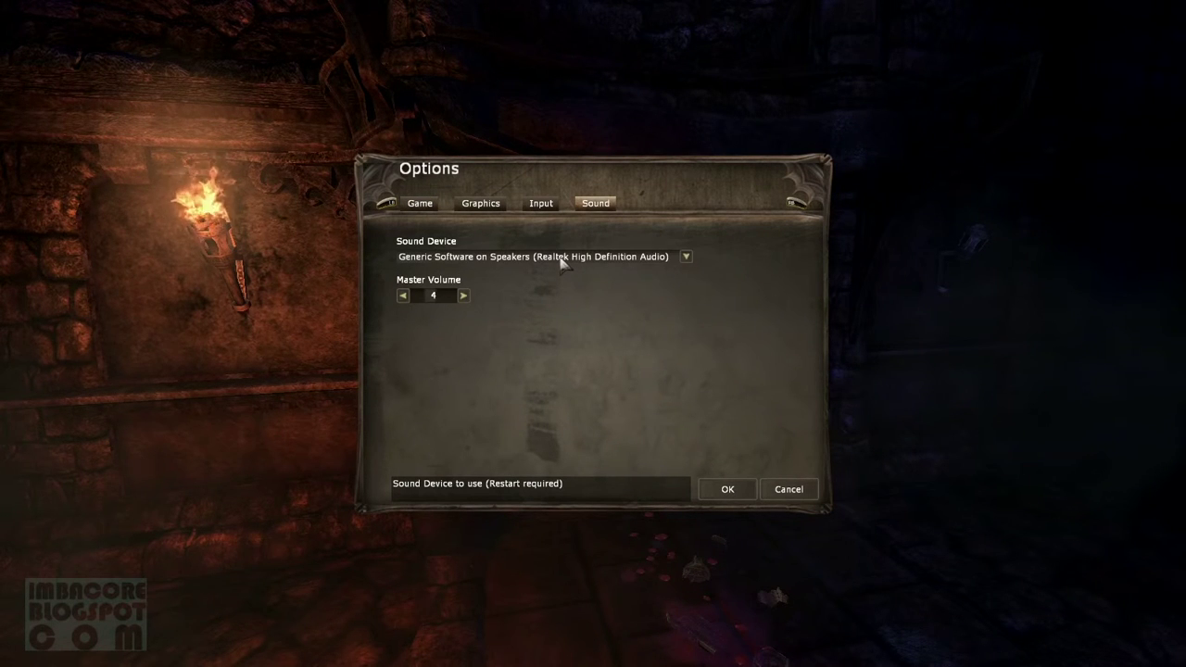
{"action": "left_click", "coordinate": [685, 258]}
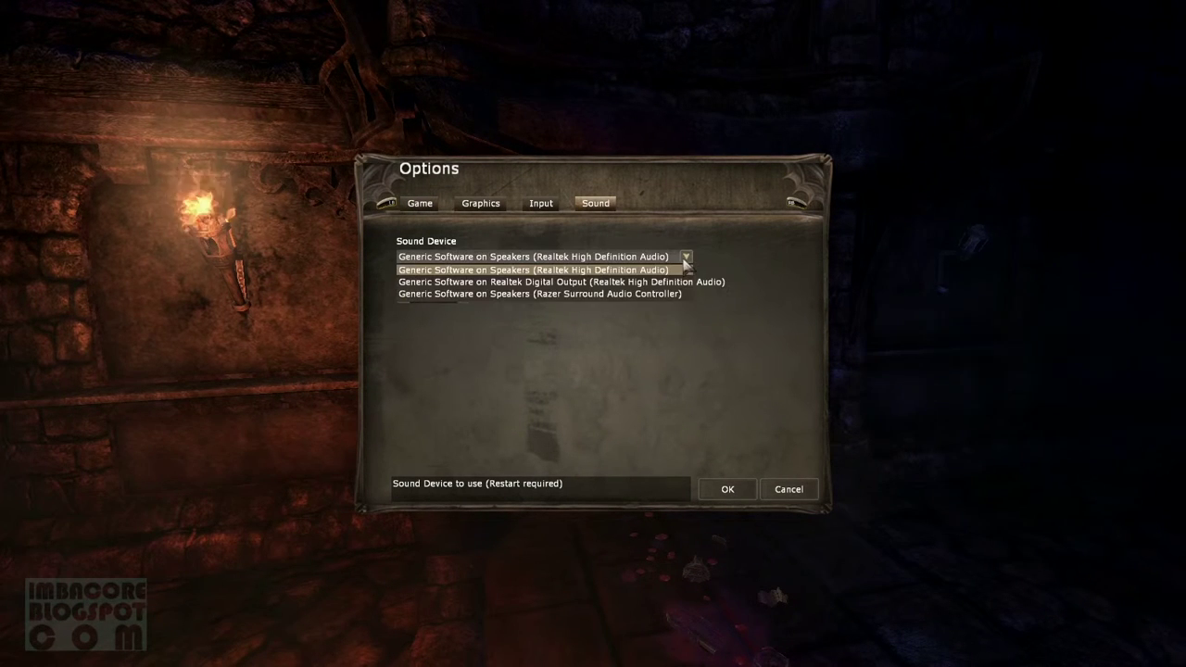
{"action": "left_click", "coordinate": [609, 245]}
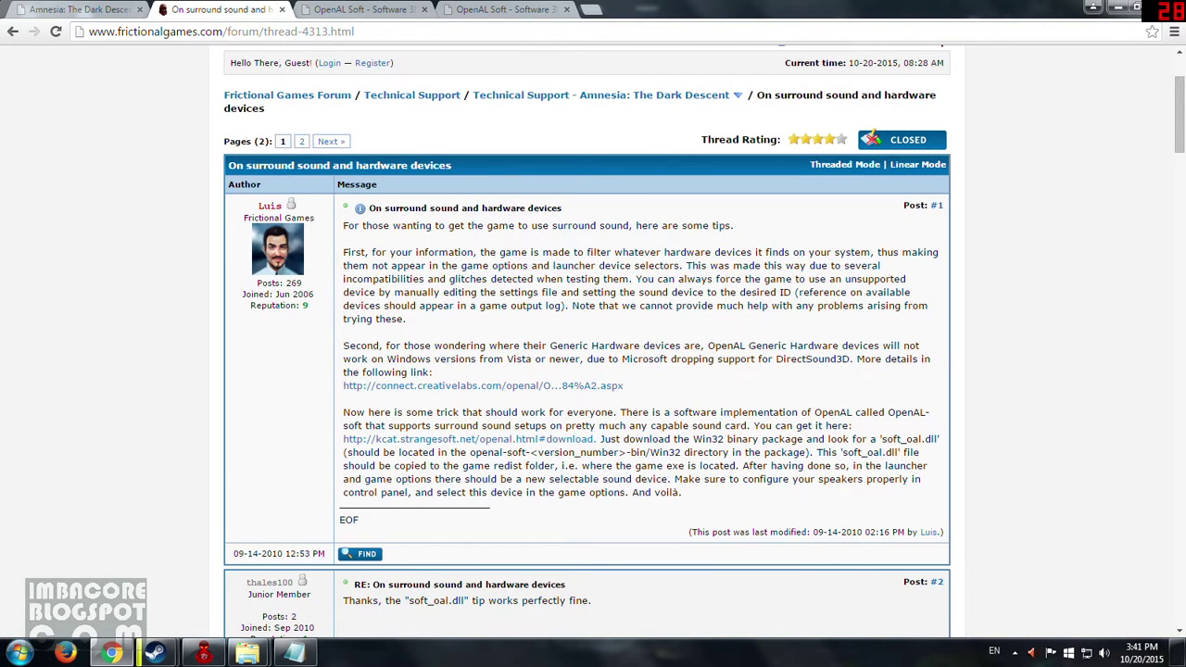
View the OpenAL Soft download section, and extract the openal-soft-1.16.0-bin archive in place in Temporary Folder - Deletable with 7-Zip.
{"action": "left_click", "coordinate": [375, 15]}
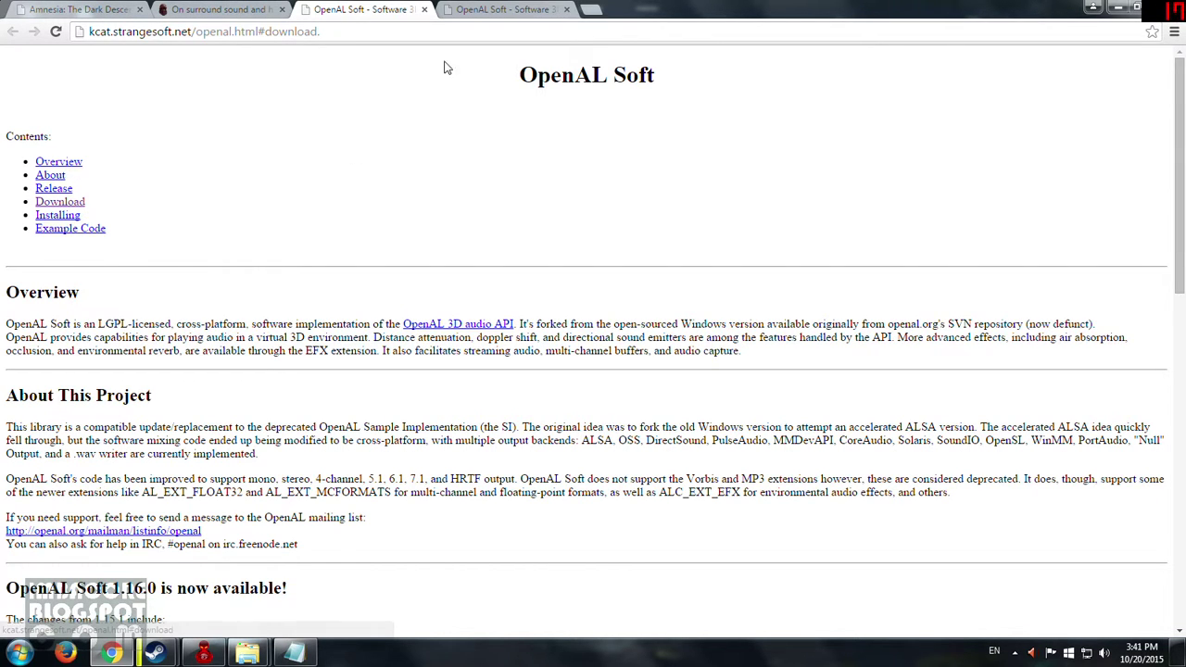
{"action": "left_click", "coordinate": [473, 15]}
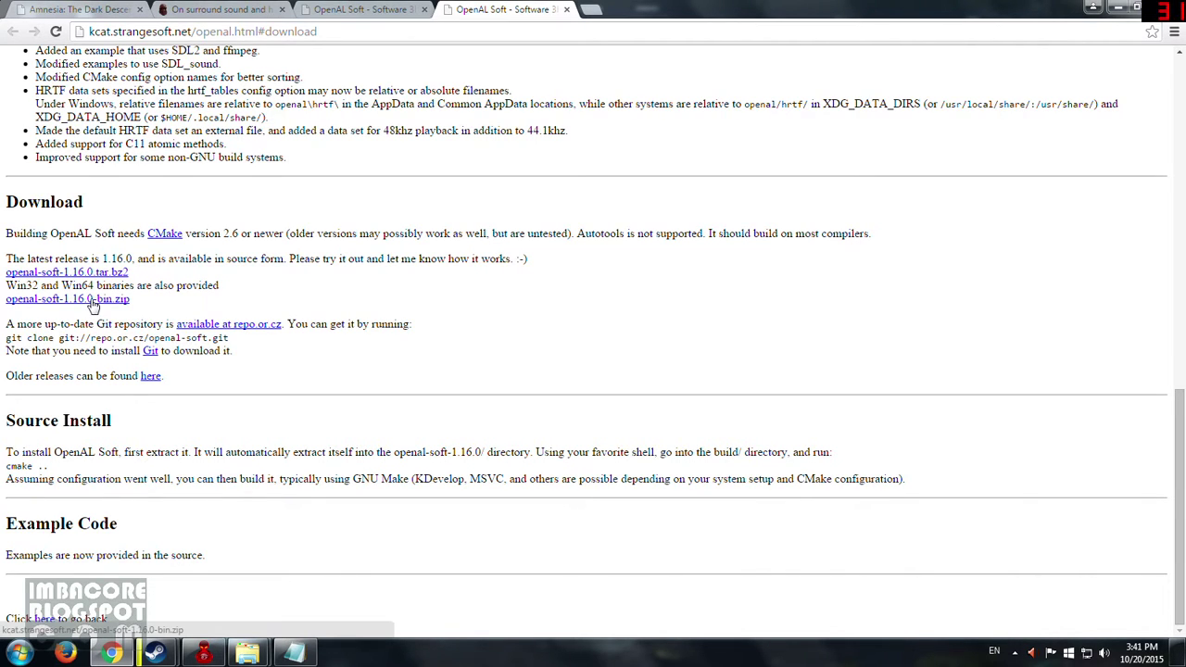
{"action": "mouse_move", "coordinate": [248, 651]}
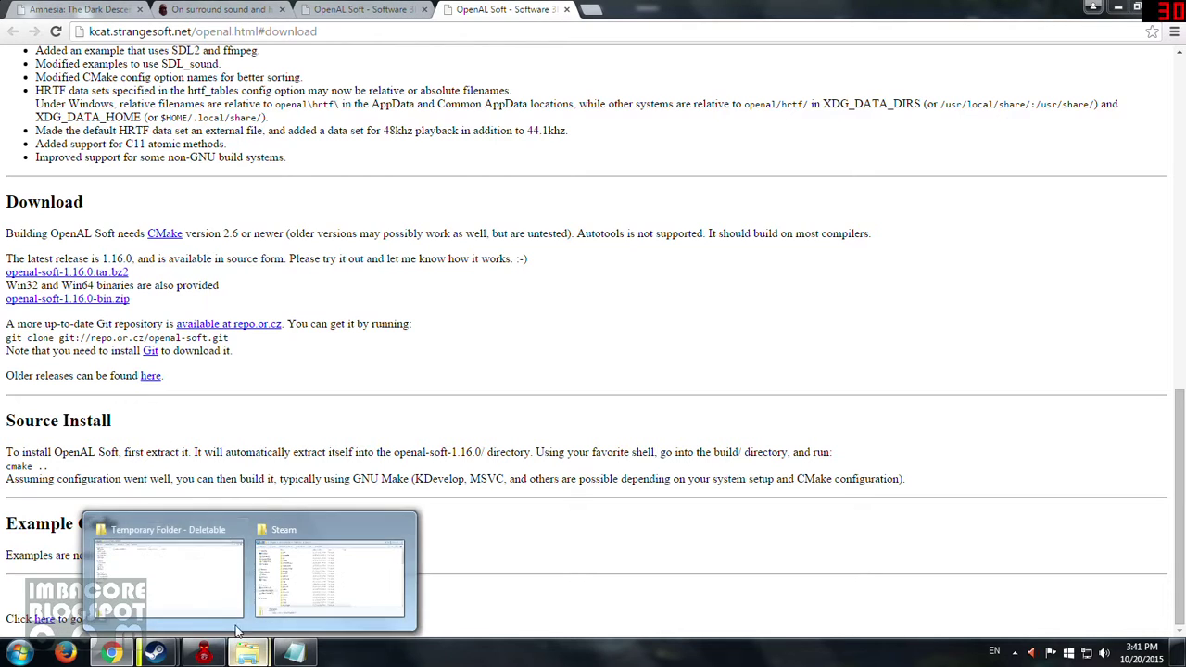
{"action": "left_click", "coordinate": [194, 605]}
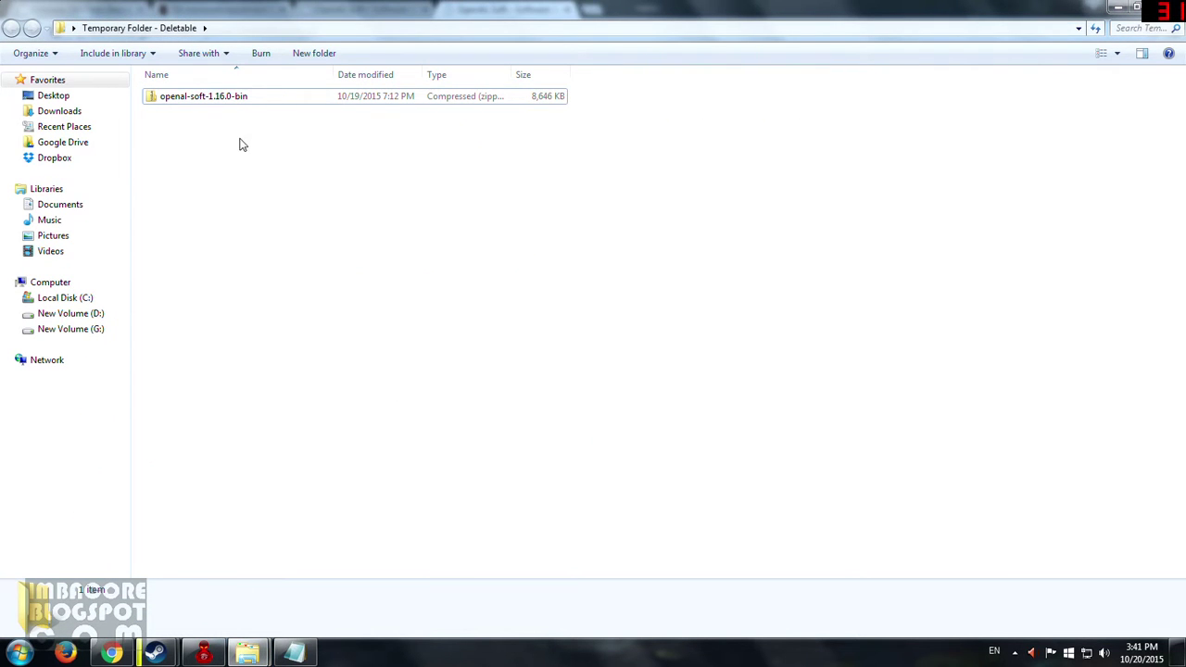
{"action": "right_click", "coordinate": [223, 99]}
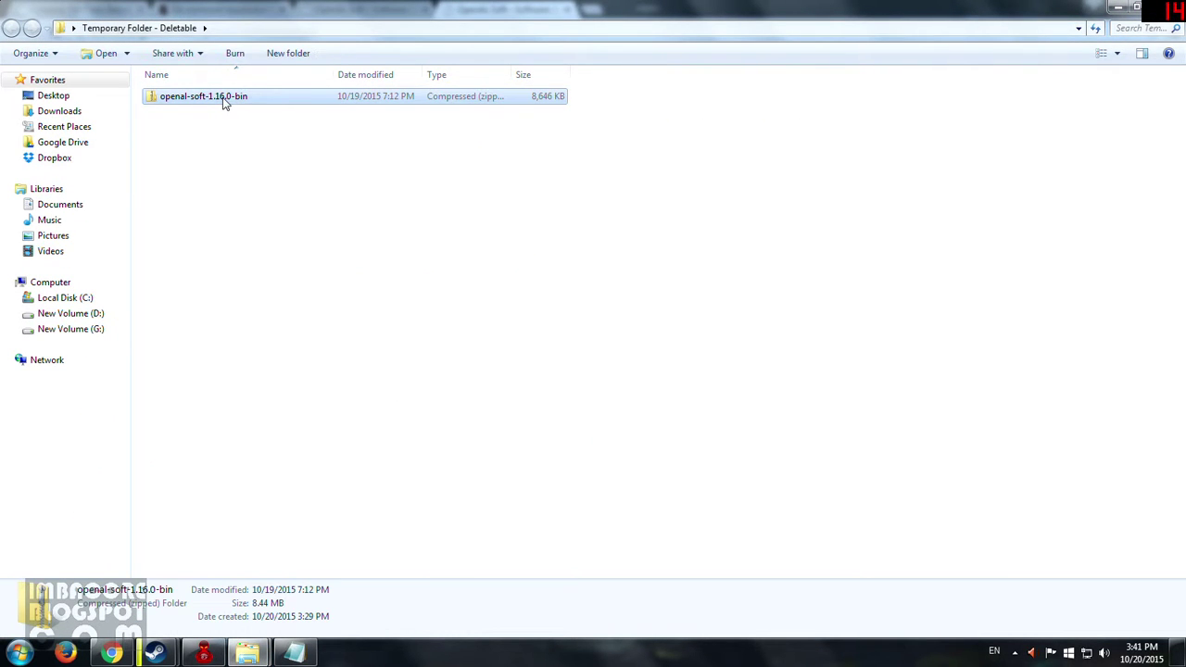
{"action": "mouse_move", "coordinate": [187, 289]}
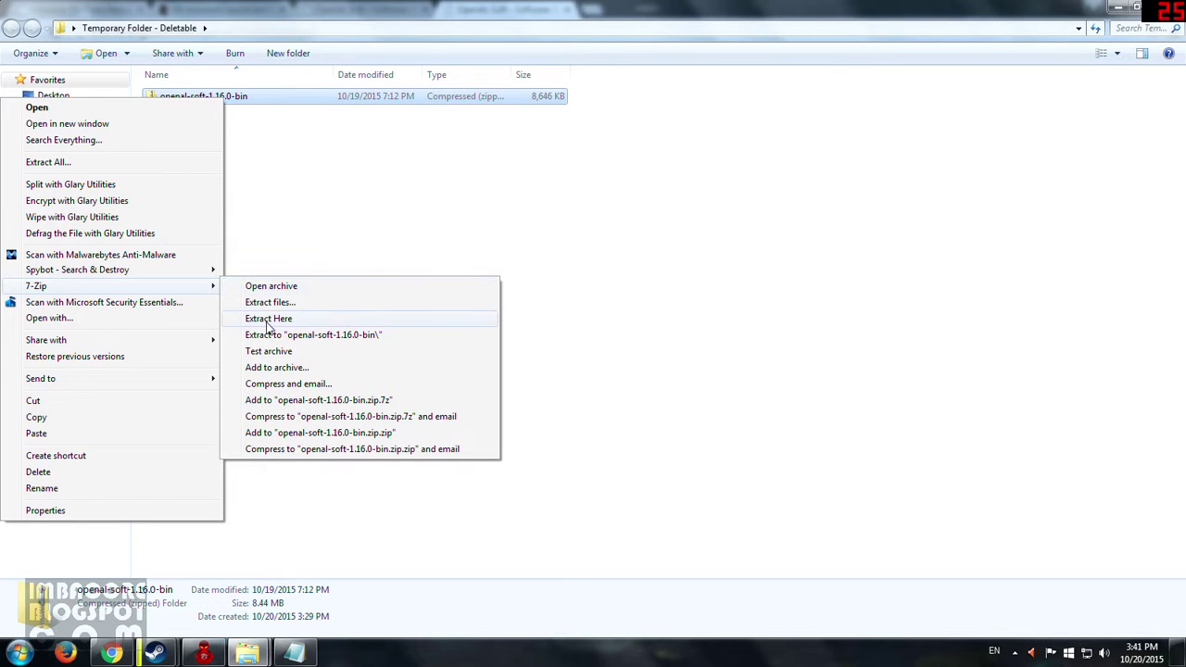
{"action": "left_click", "coordinate": [267, 319]}
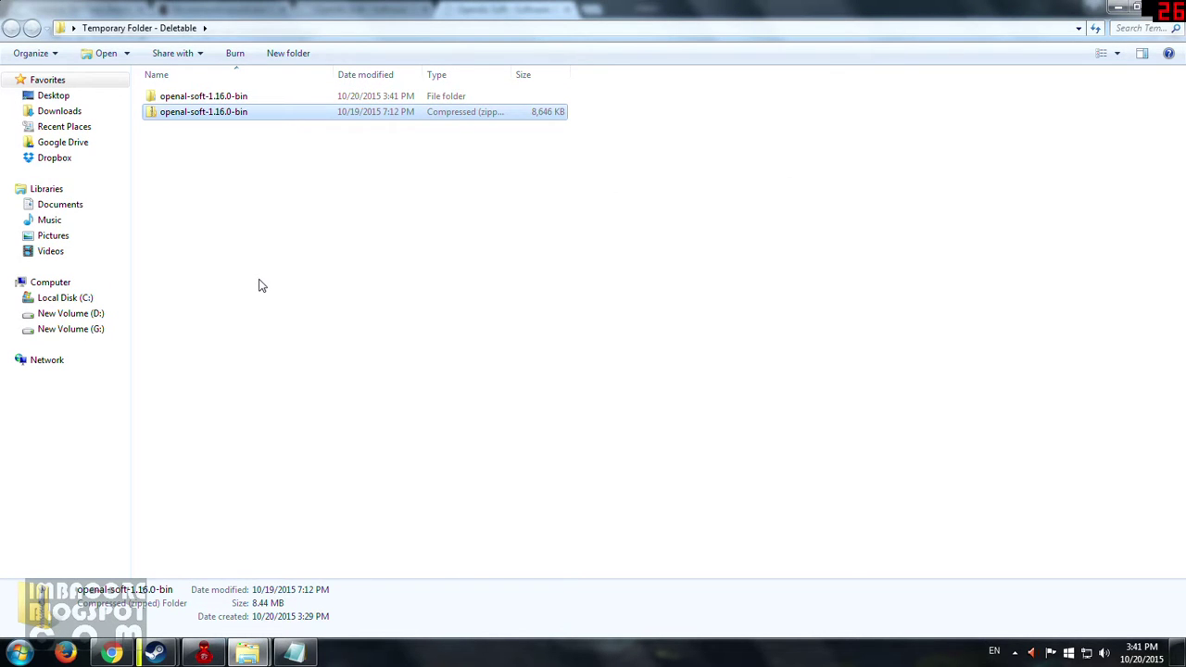
Look inside the extracted openal-soft-1.16.0-bin folder for the 64-bit soft_oal.dll under bin\Win64.
{"action": "double_click", "coordinate": [236, 100]}
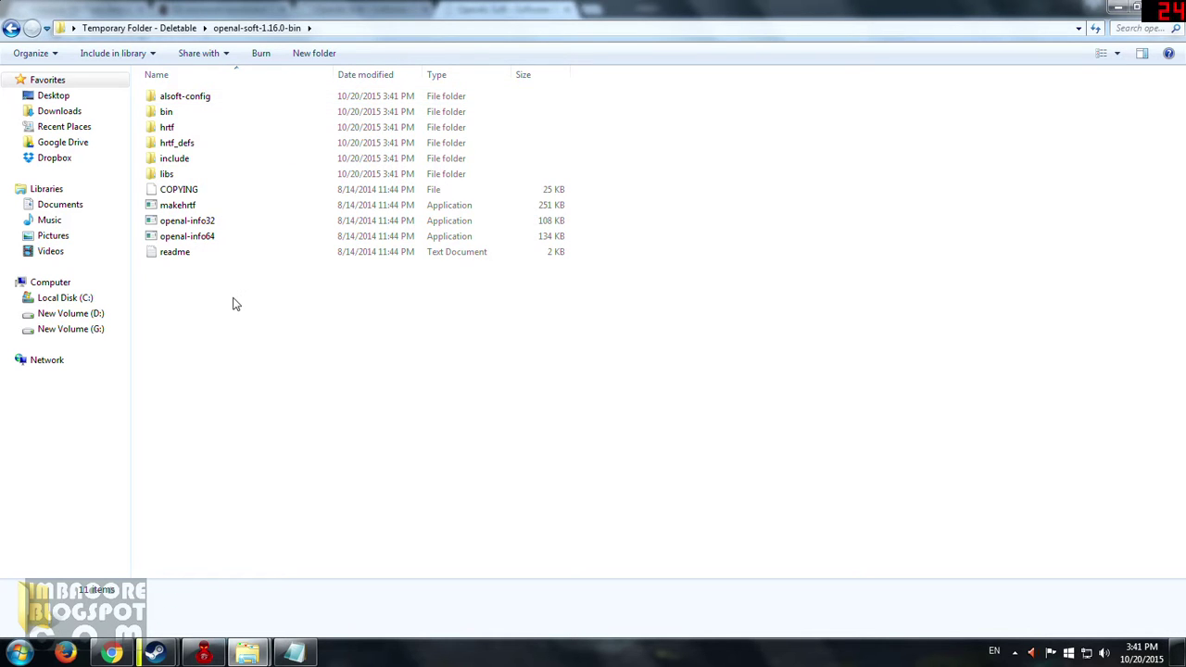
{"action": "left_click", "coordinate": [166, 116]}
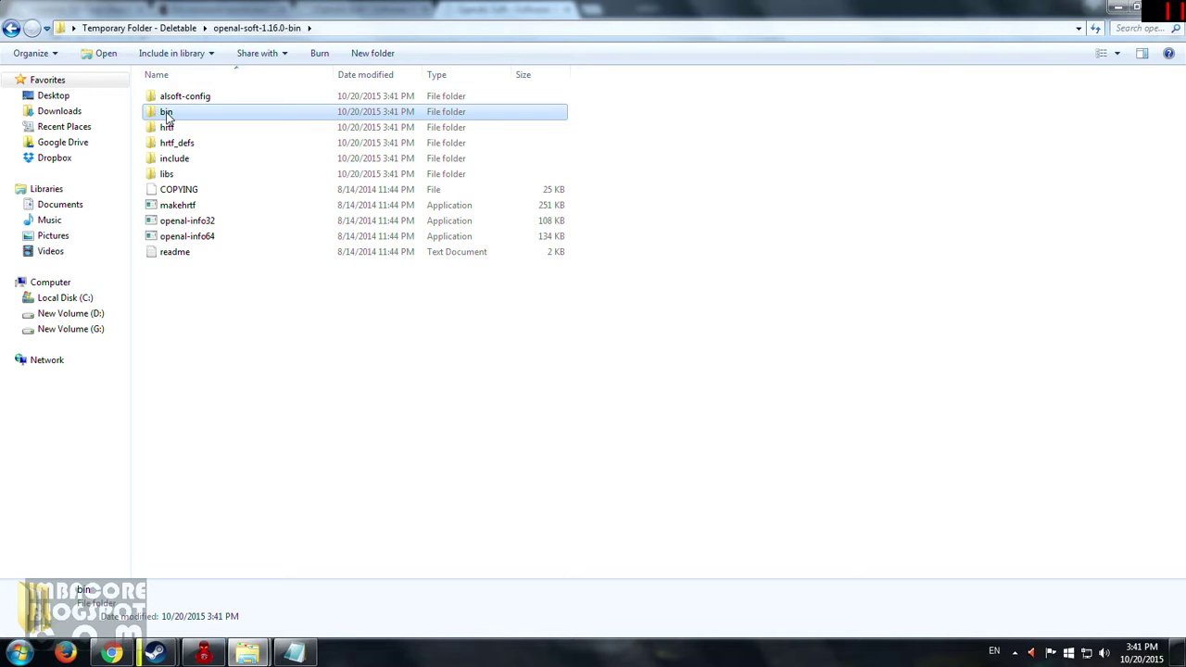
{"action": "double_click", "coordinate": [167, 113]}
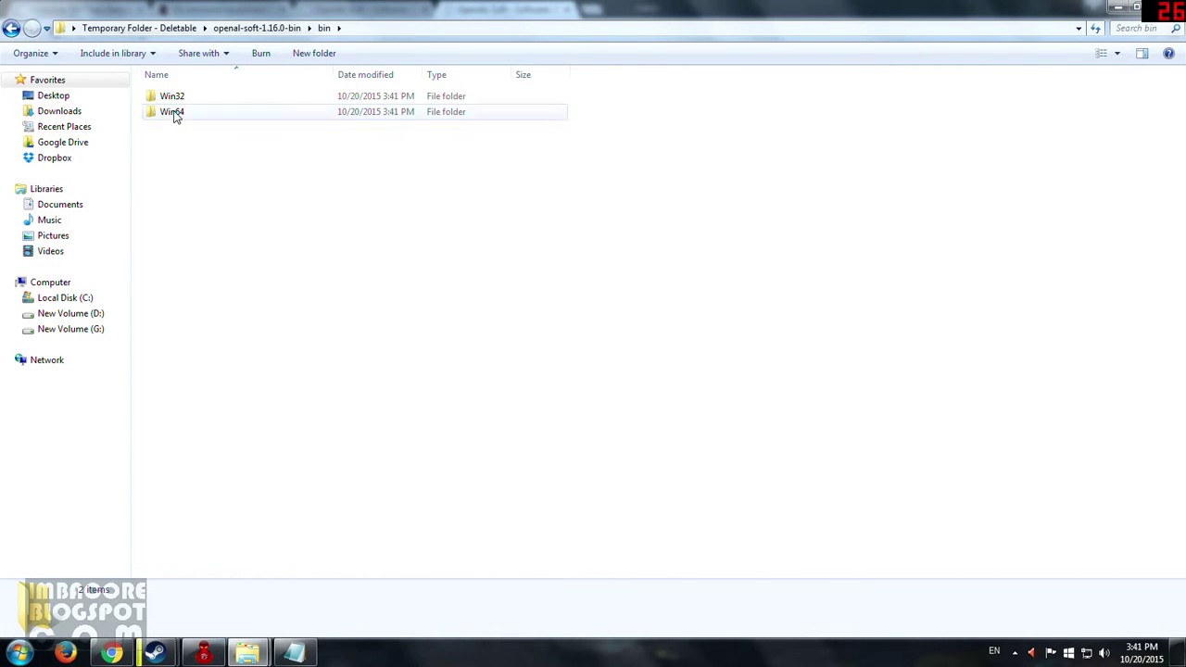
{"action": "left_click", "coordinate": [176, 116]}
{"action": "double_click", "coordinate": [174, 115]}
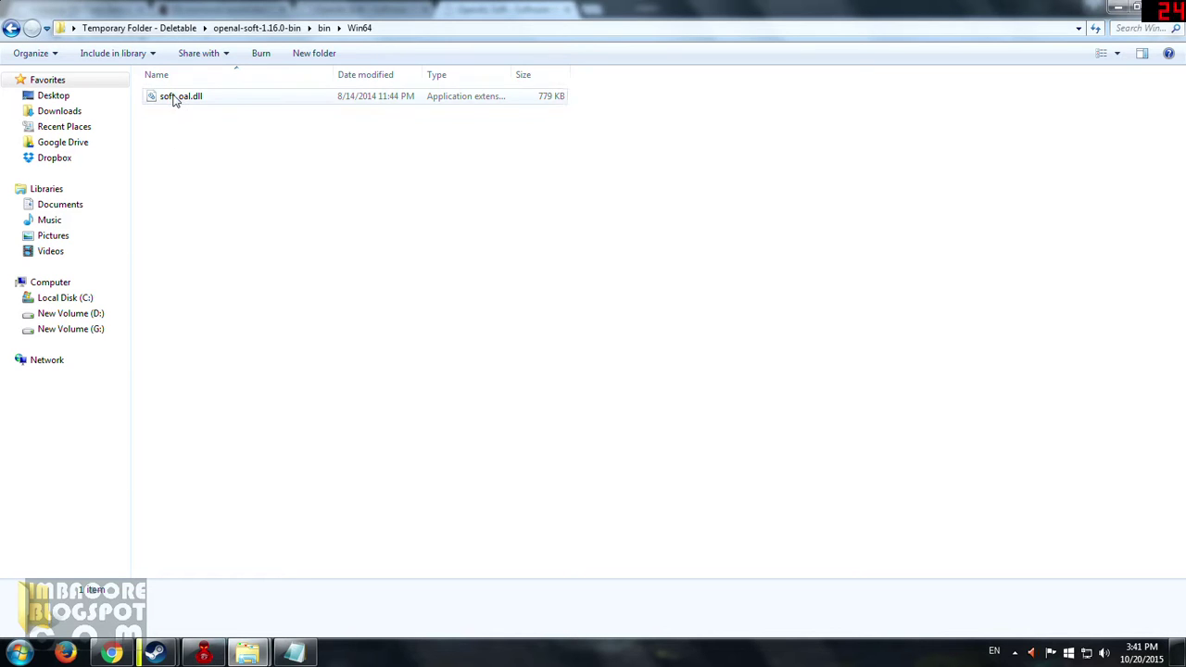
{"action": "left_click", "coordinate": [179, 102]}
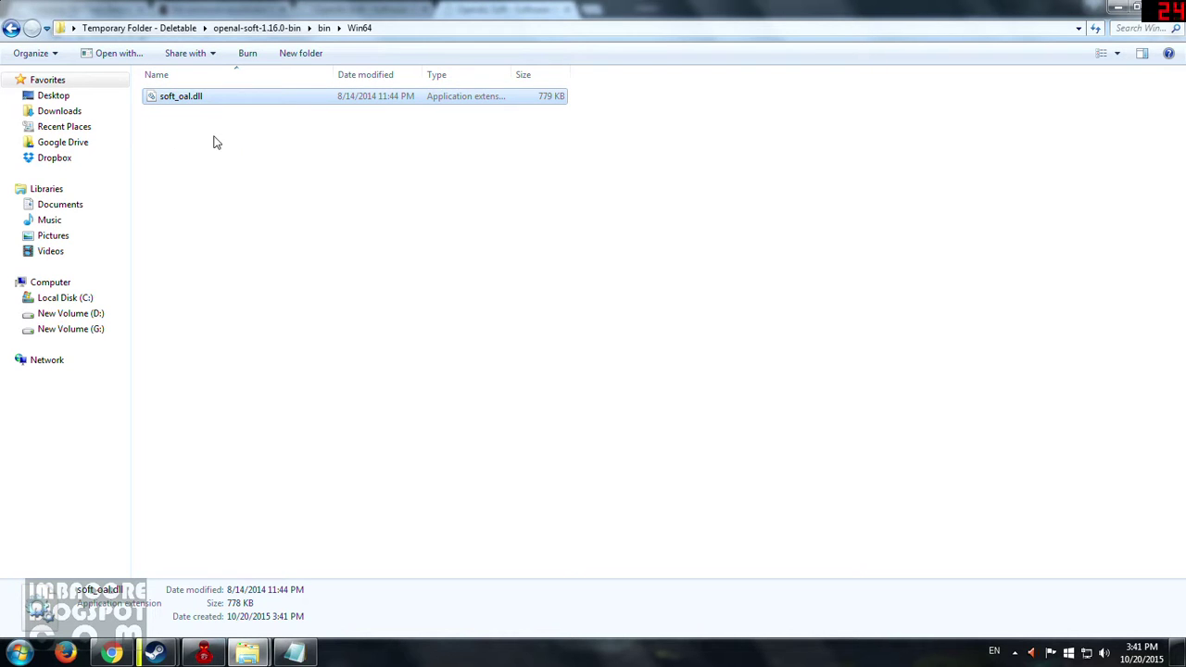
Go back to the bin folder and find the 32-bit soft_oal.dll in Win32.
{"action": "left_click", "coordinate": [323, 29]}
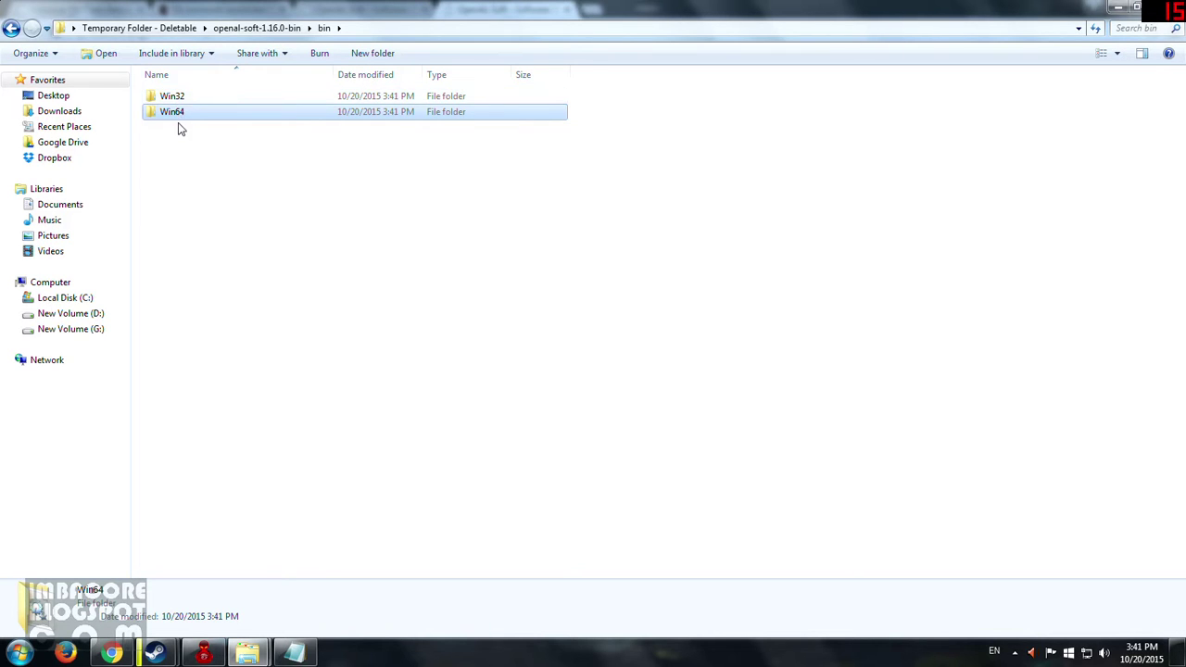
{"action": "left_click", "coordinate": [181, 148]}
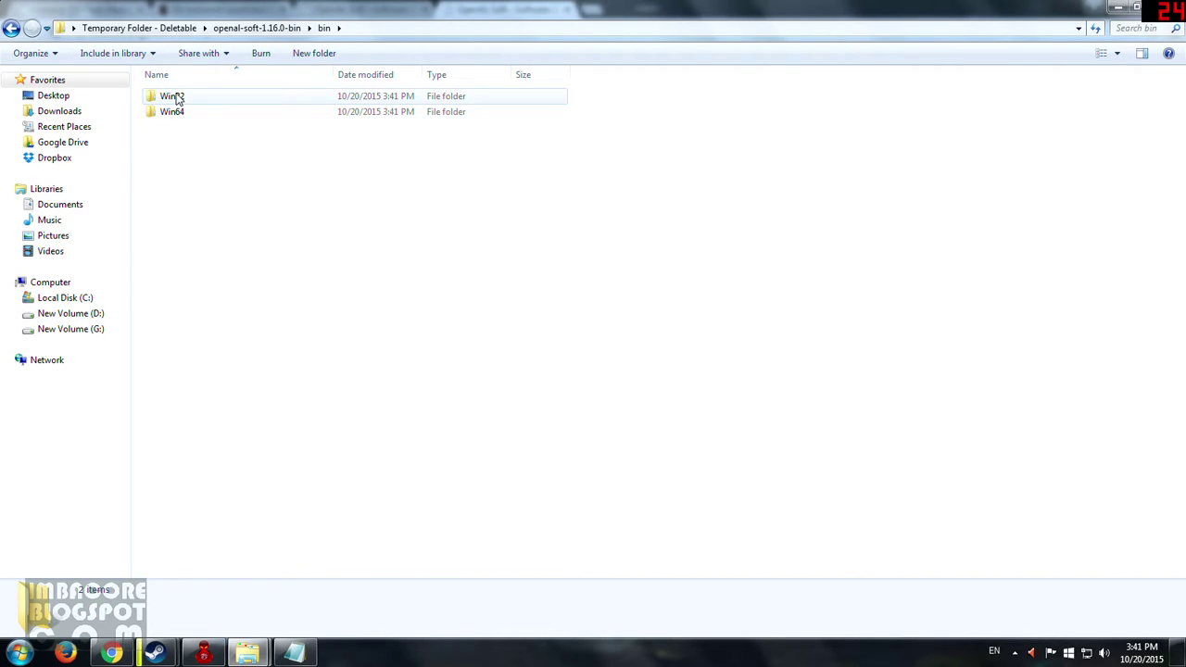
{"action": "double_click", "coordinate": [176, 97]}
{"action": "left_click", "coordinate": [180, 102]}
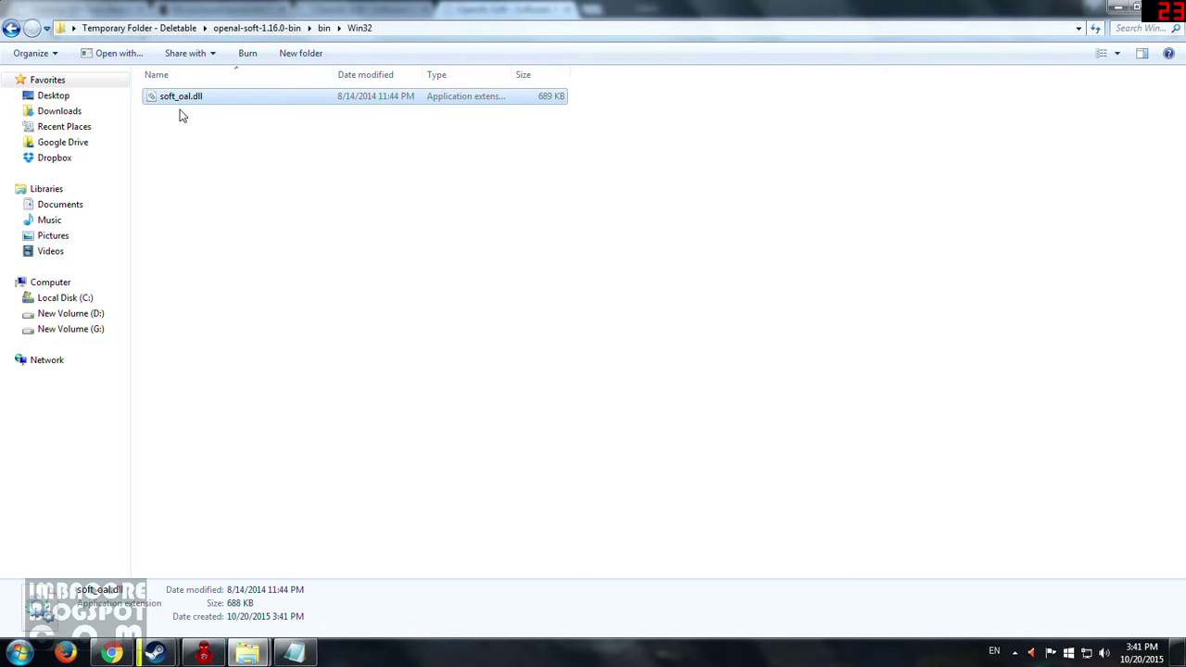
Recheck the Win64 folder, and copy soft_oal.dll from the Win32 folder.
{"action": "left_click", "coordinate": [324, 28]}
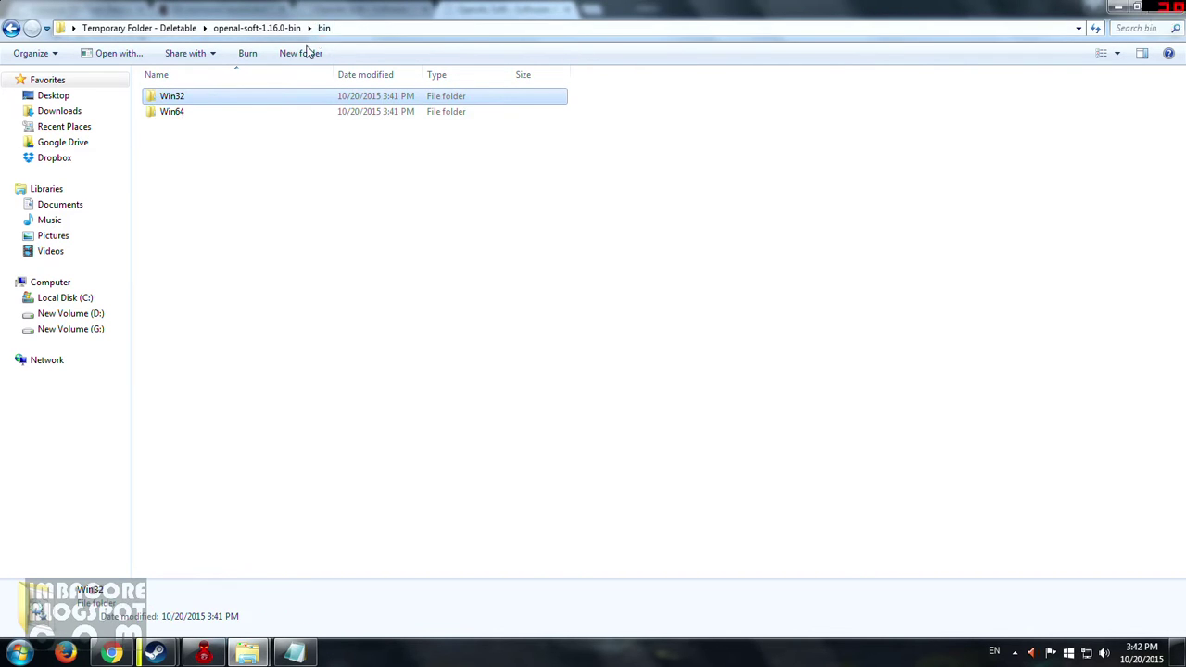
{"action": "double_click", "coordinate": [177, 112]}
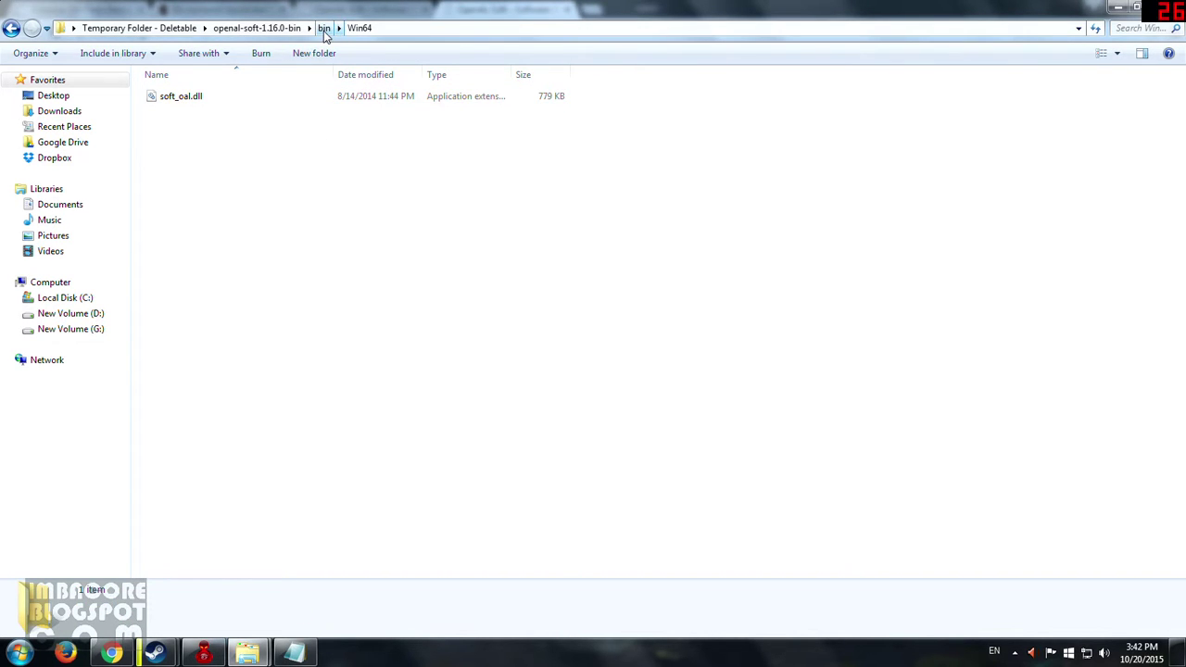
{"action": "left_click", "coordinate": [324, 27]}
{"action": "double_click", "coordinate": [199, 98]}
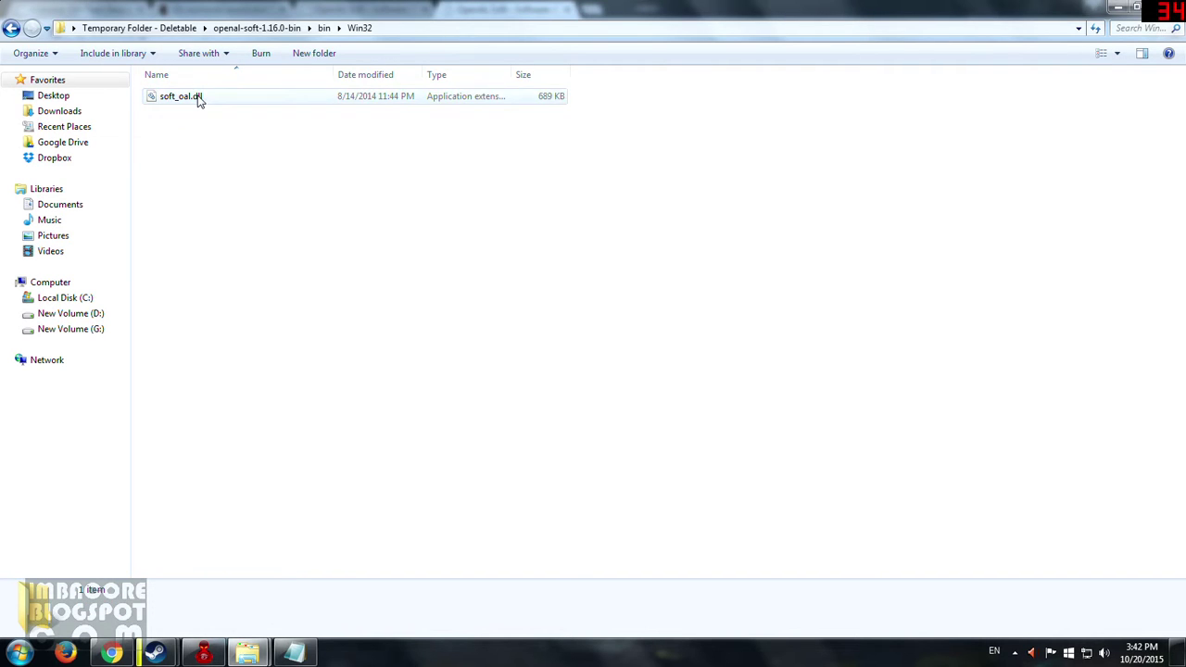
{"action": "left_click", "coordinate": [197, 100]}
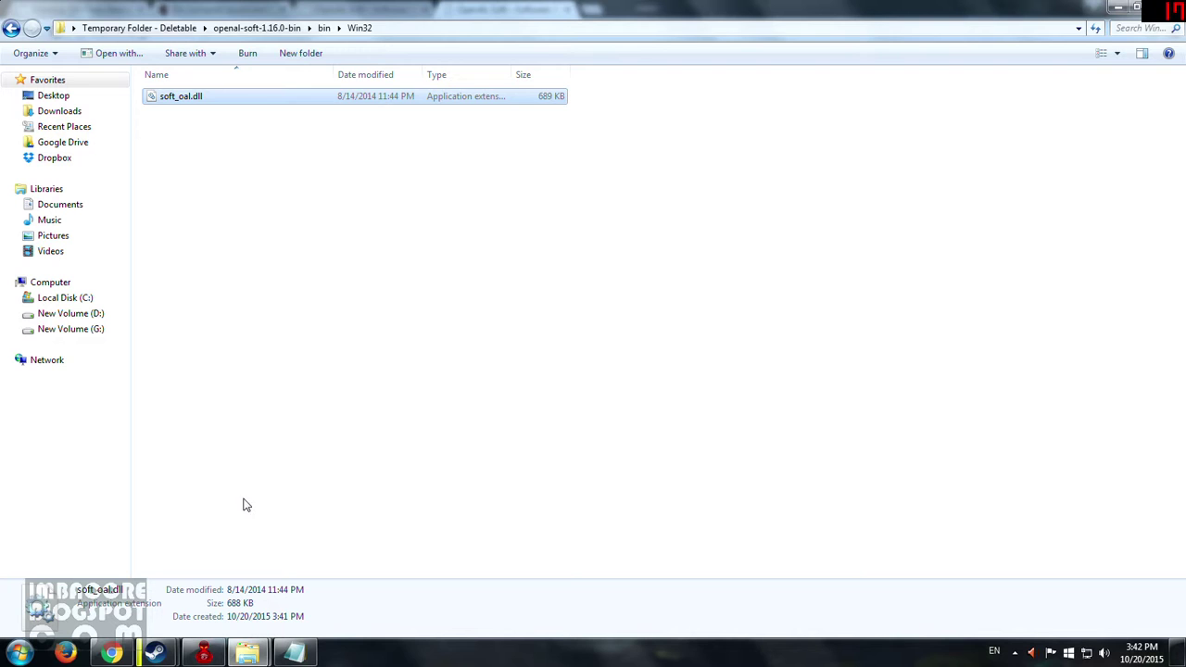
Switch to the Steam folder window and open steamapps\common\Amnesia The Dark Descent.
{"action": "mouse_move", "coordinate": [248, 657]}
{"action": "left_click", "coordinate": [312, 602]}
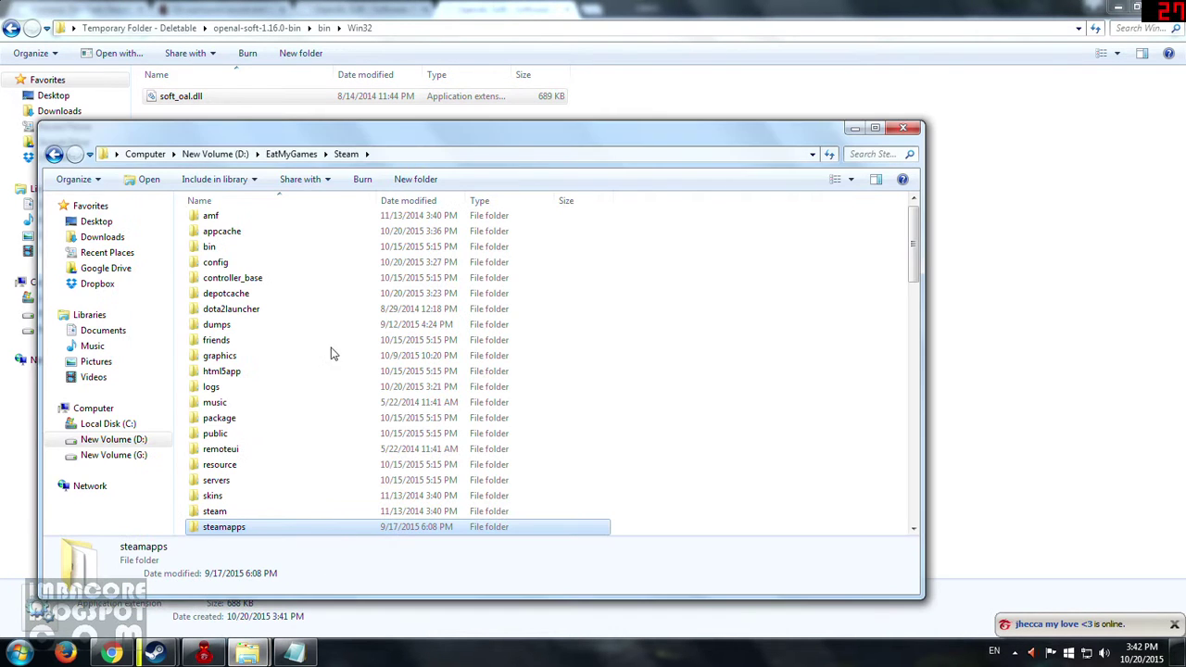
{"action": "left_click_drag", "start_coordinate": [343, 131], "coordinate": [375, 29]}
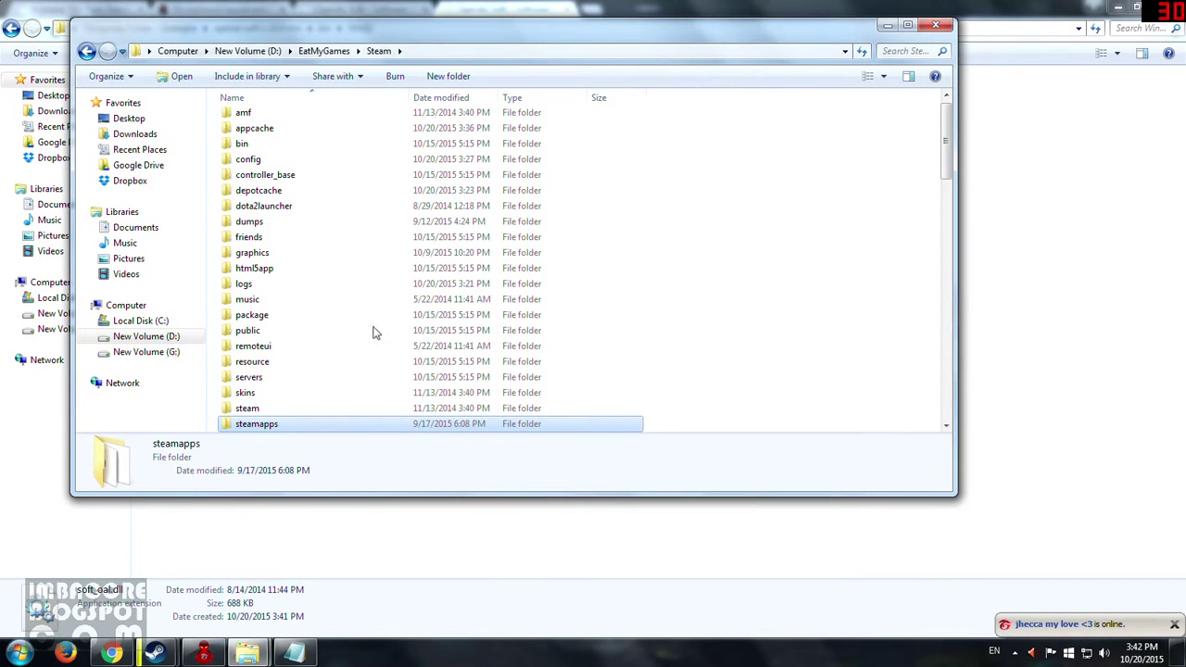
{"action": "double_click", "coordinate": [278, 425]}
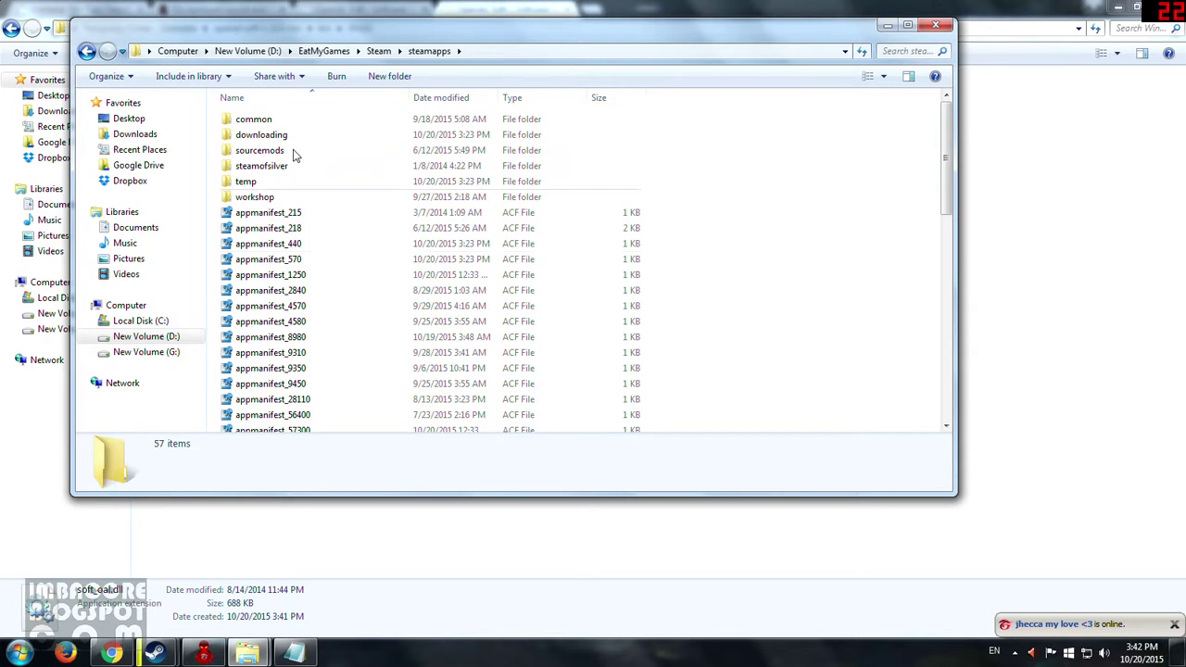
{"action": "double_click", "coordinate": [254, 120]}
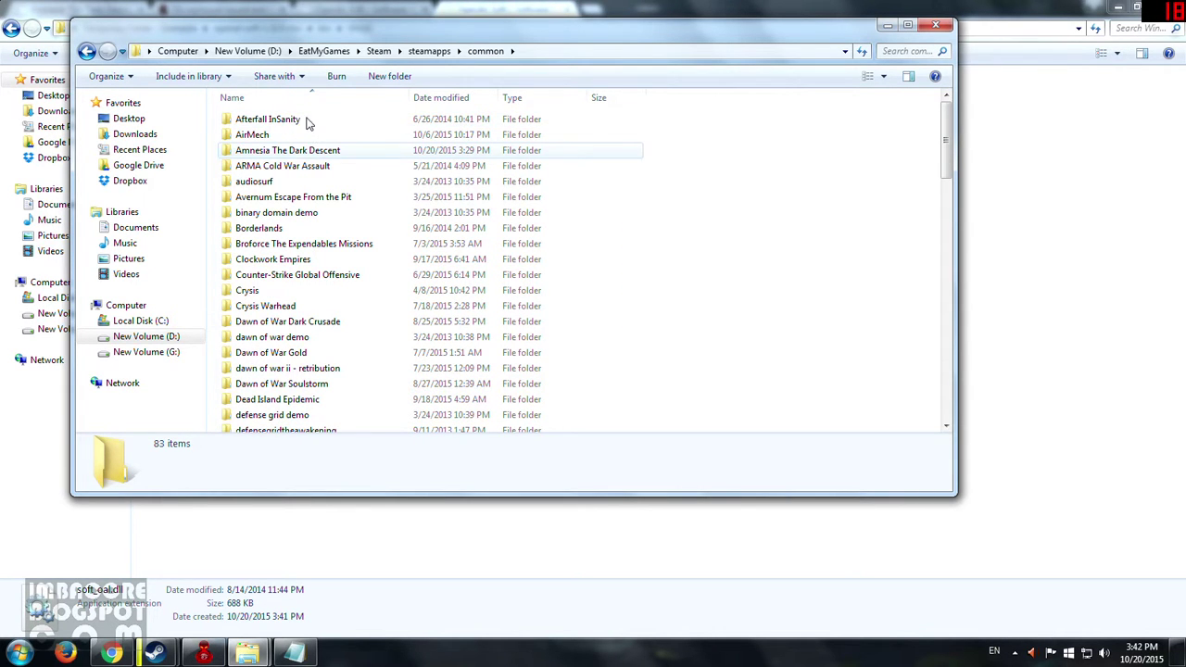
{"action": "double_click", "coordinate": [306, 150]}
Paste soft_oal.dll into the Amnesia The Dark Descent folder that contains the game executable.
{"action": "scroll", "coordinate": [339, 268], "scroll_direction": "down", "scroll_amount": 1}
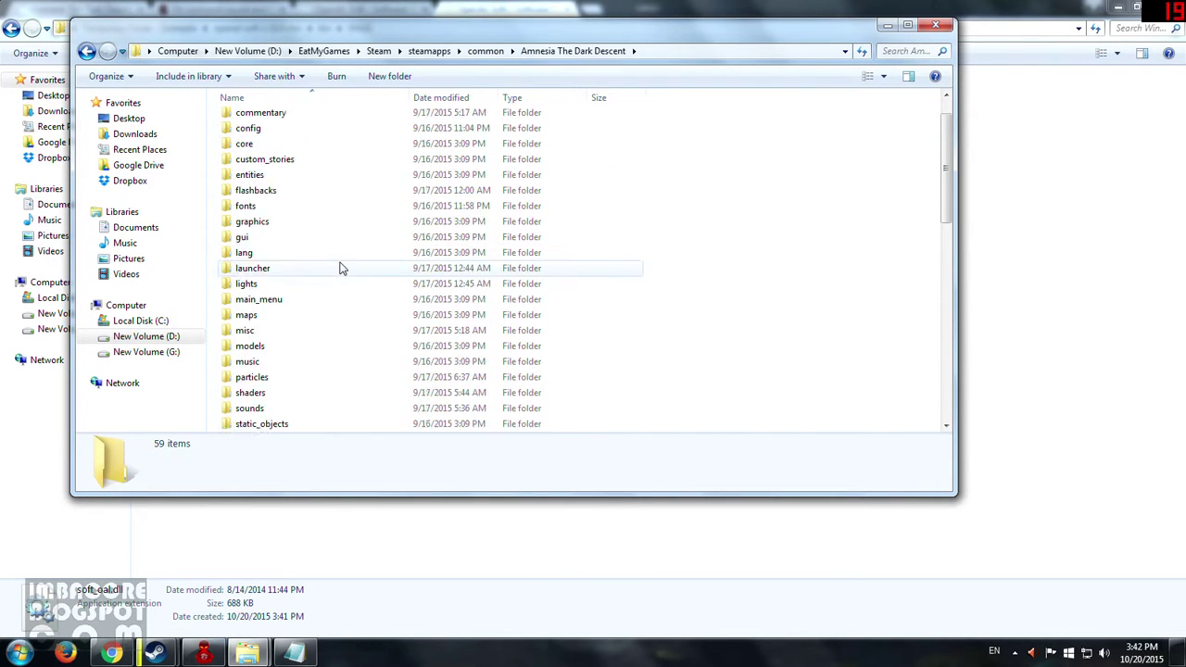
{"action": "scroll", "coordinate": [339, 267], "scroll_direction": "down", "scroll_amount": 5}
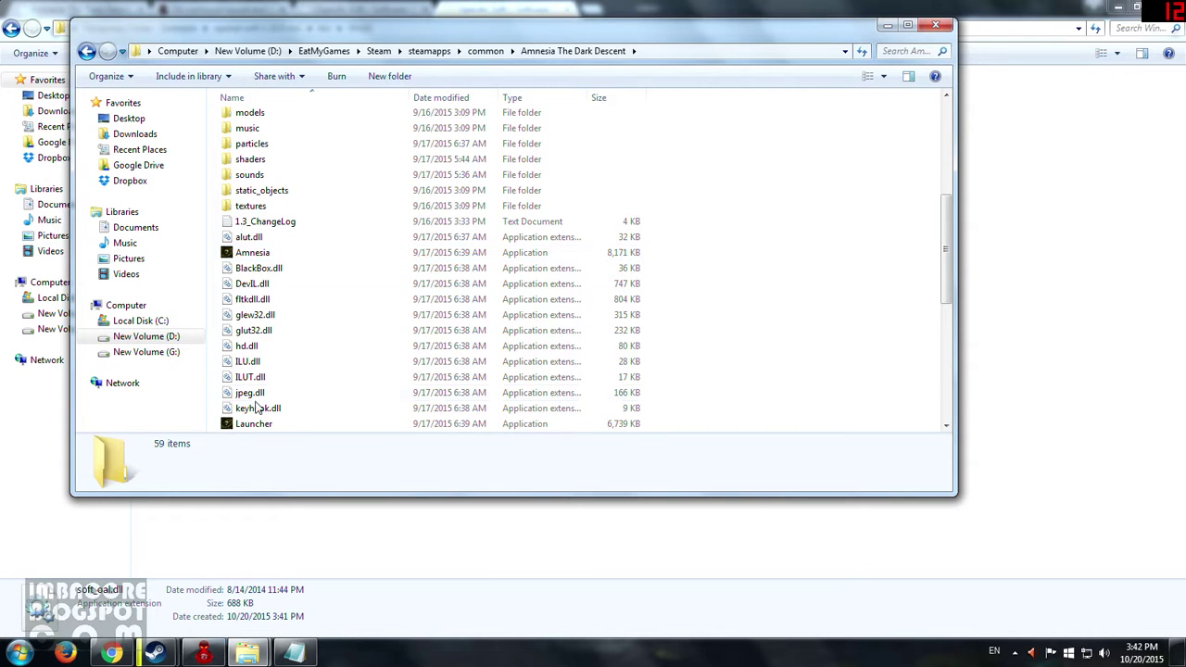
{"action": "right_click", "coordinate": [773, 207]}
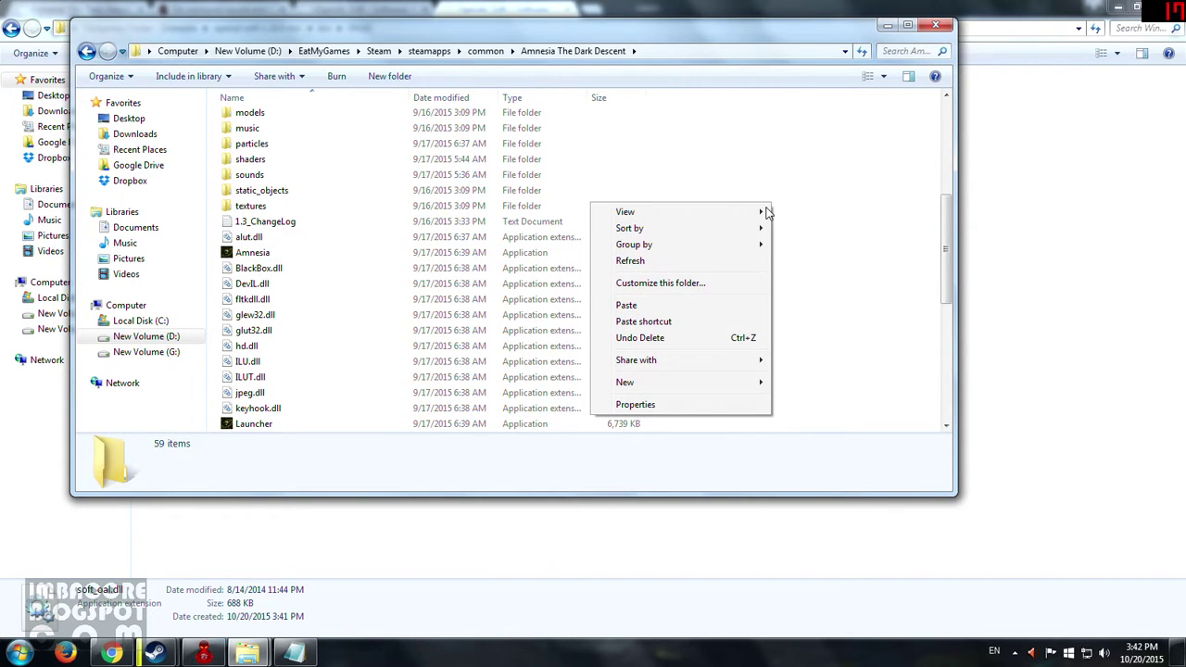
{"action": "left_click", "coordinate": [690, 307]}
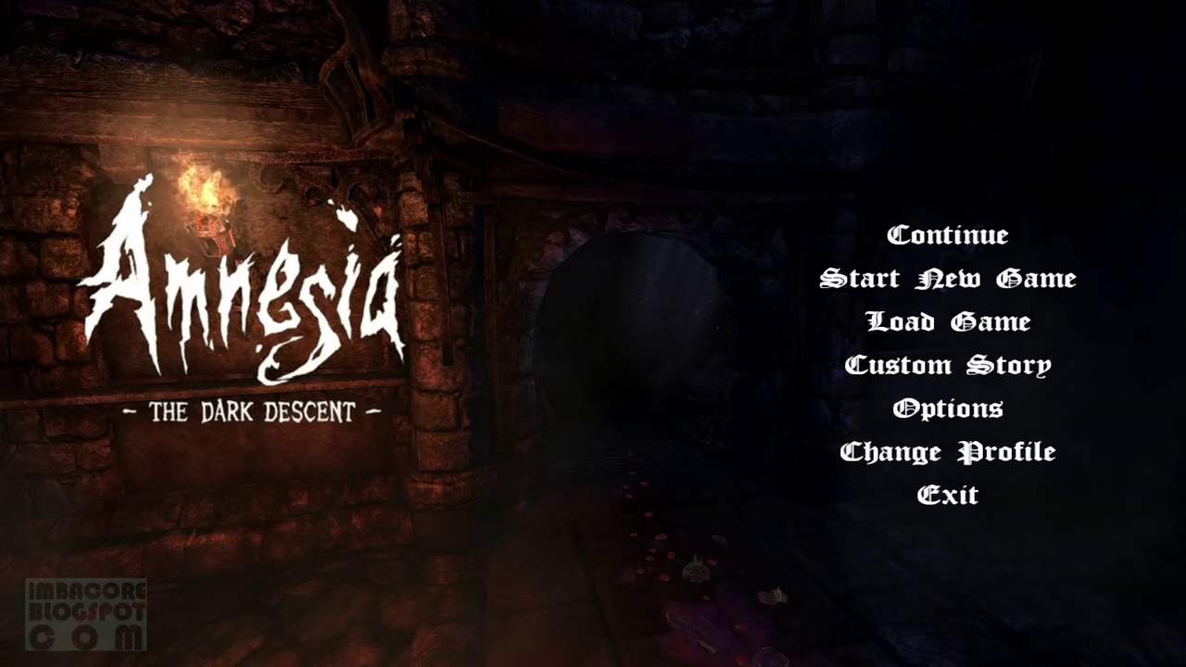
Set the game's sound device to "(Unsupported) Speakers (Realtek High Definition Audio)" and save the options.
{"action": "left_click", "coordinate": [926, 407]}
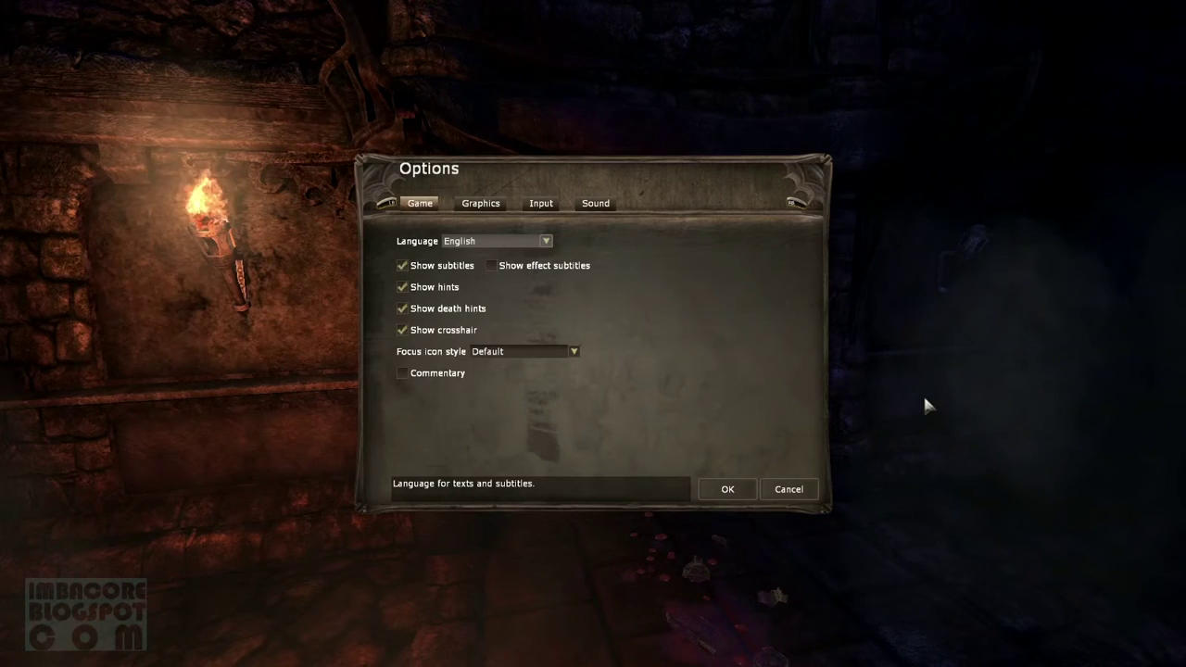
{"action": "left_click", "coordinate": [590, 205]}
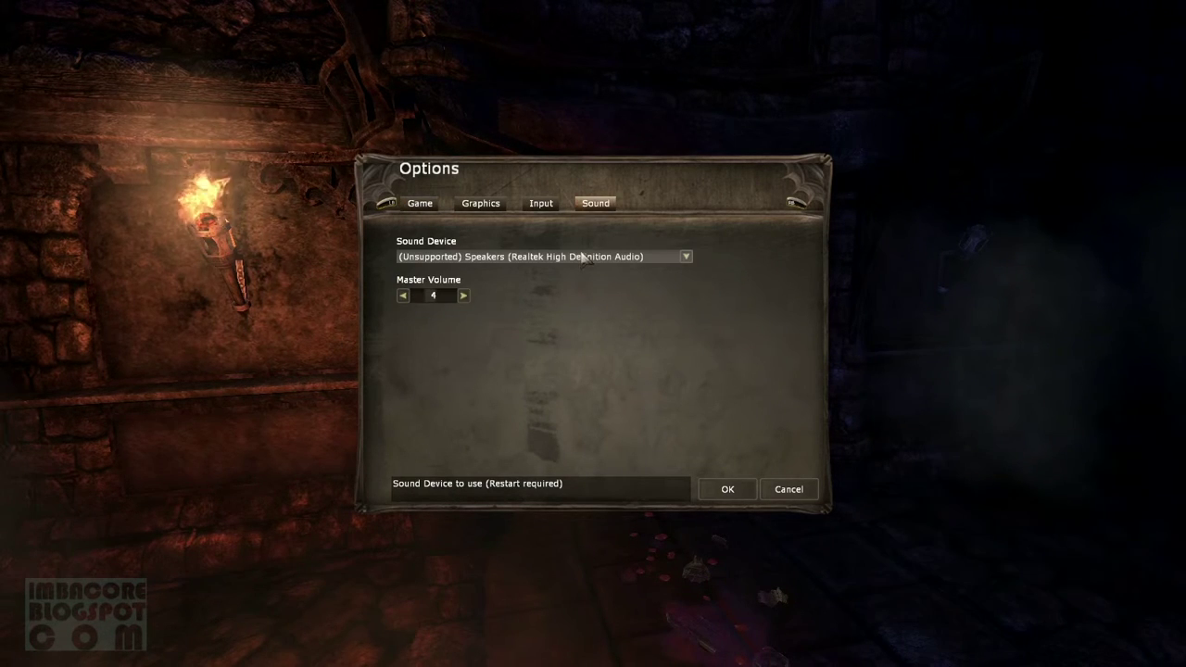
{"action": "left_click", "coordinate": [685, 257]}
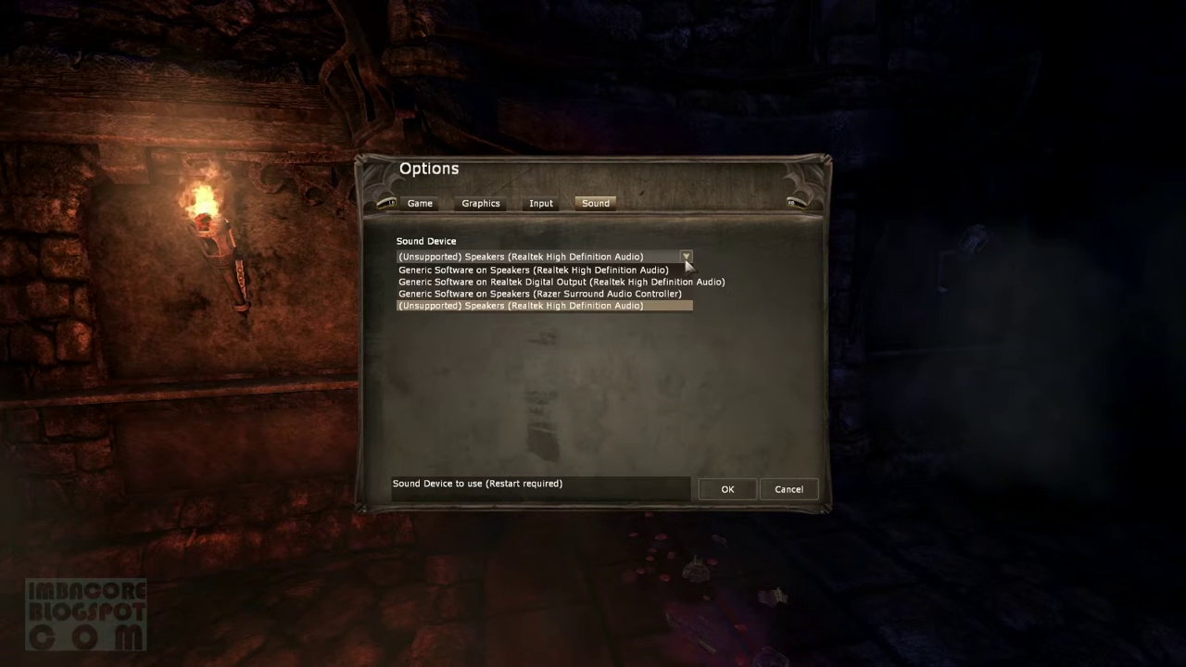
{"action": "left_click", "coordinate": [451, 306]}
{"action": "left_click", "coordinate": [722, 485]}
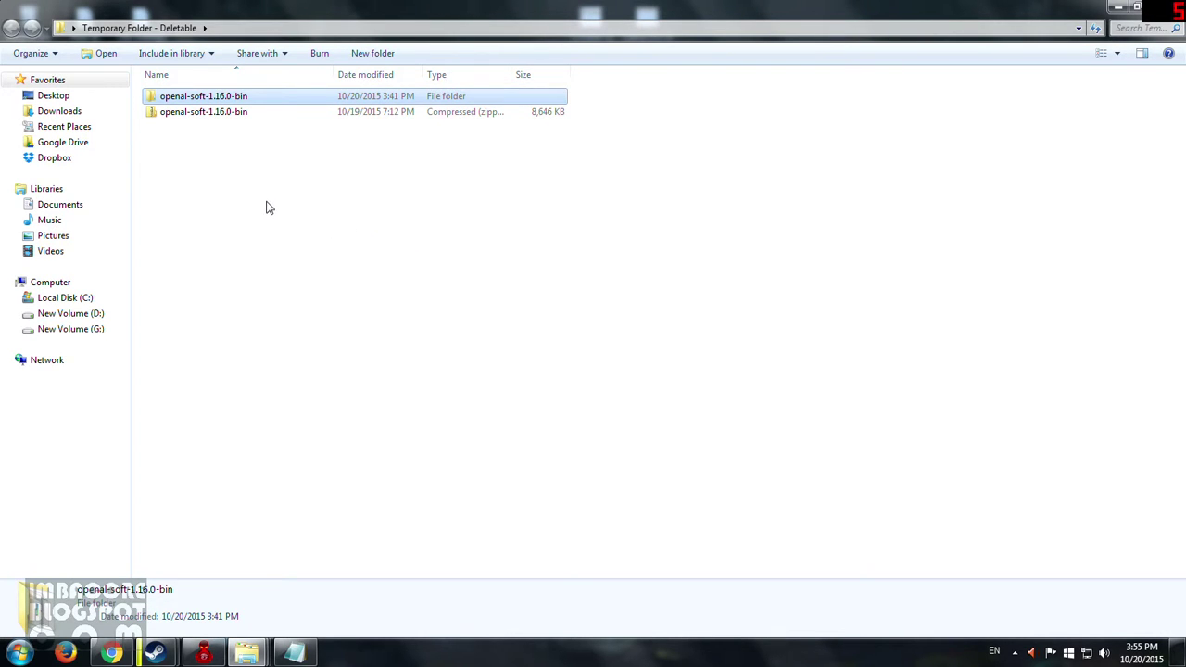
Delete both the extracted openal-soft-1.16.0-bin folder and its zip archive from the temporary folder.
{"action": "left_click_drag", "start_coordinate": [238, 164], "coordinate": [236, 103]}
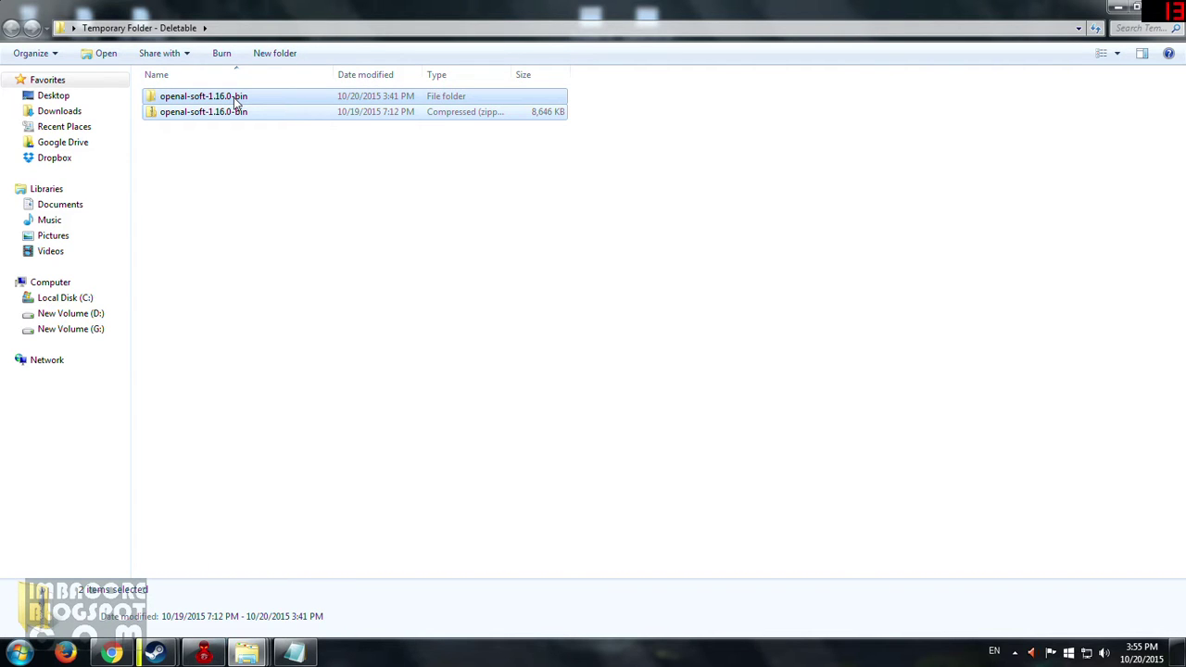
{"action": "key", "text": "Delete"}
{"action": "key", "text": "Return"}
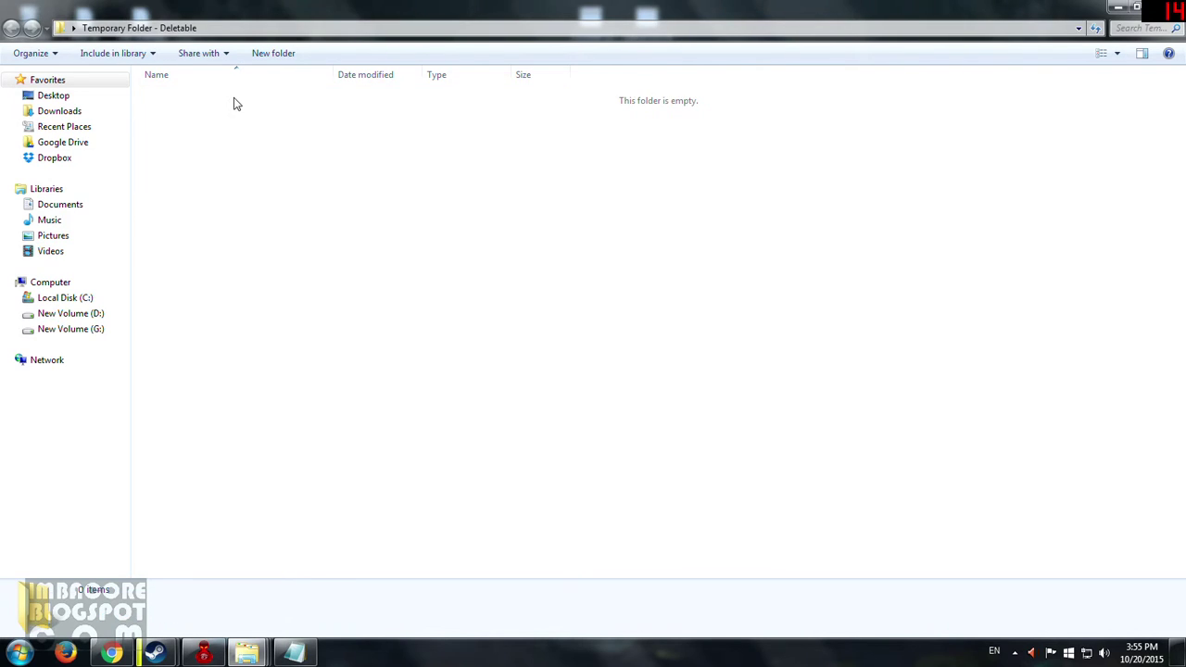